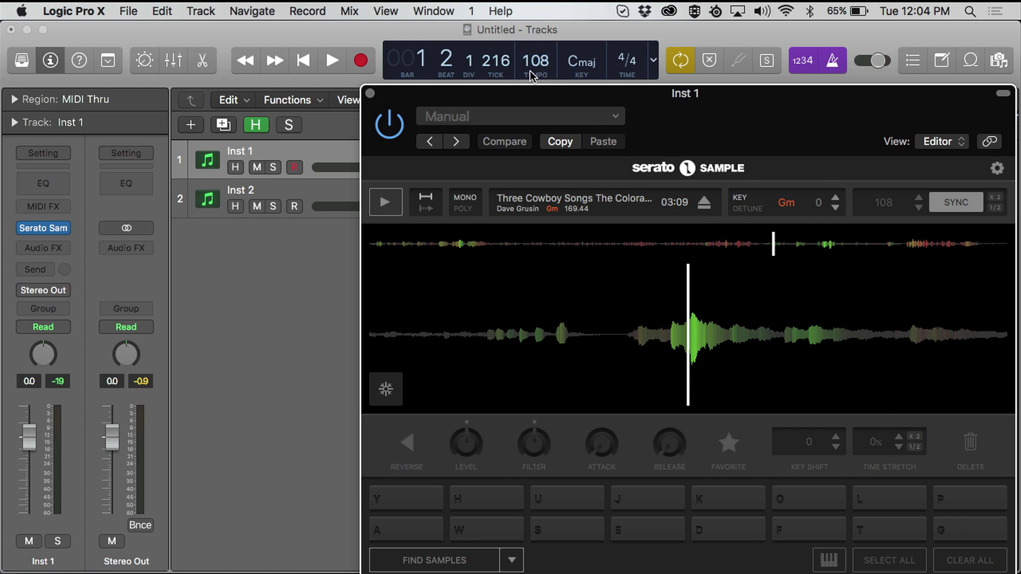
Jump to about 04:31 in the loaded song and automatically find samples to fill the pads
{"action": "left_click", "coordinate": [955, 244]}
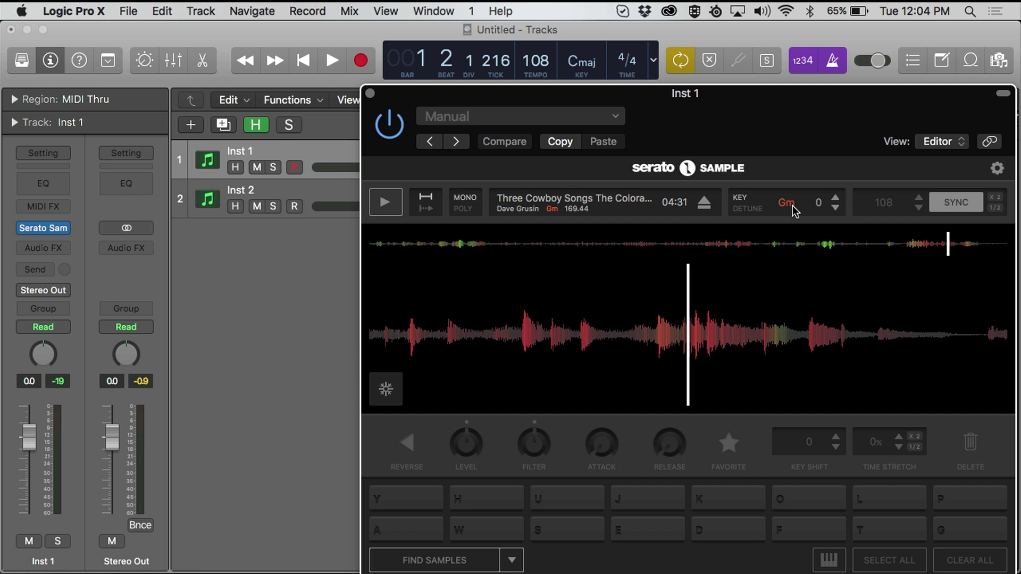
{"action": "mouse_move", "coordinate": [773, 287]}
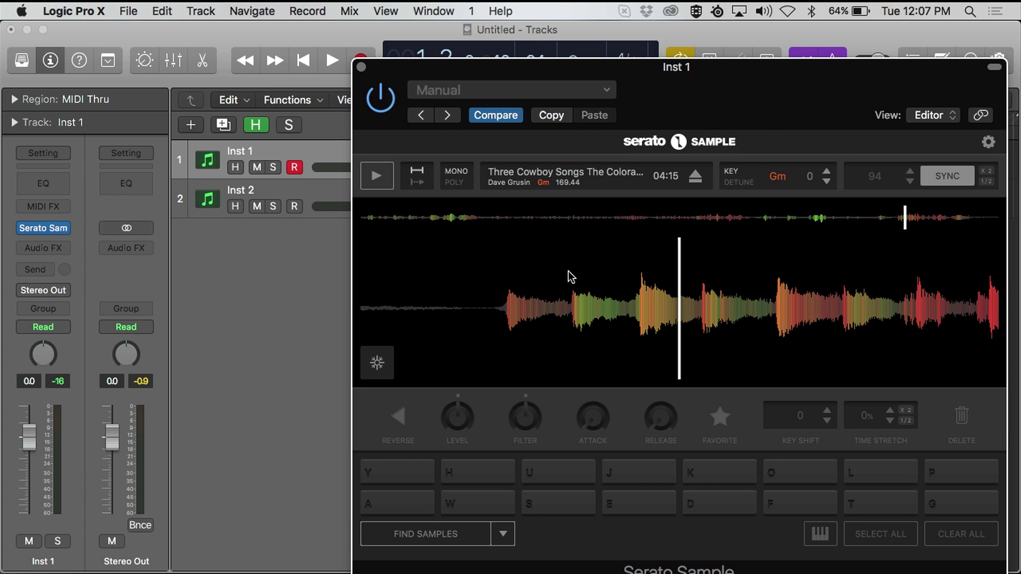
{"action": "left_click", "coordinate": [427, 534]}
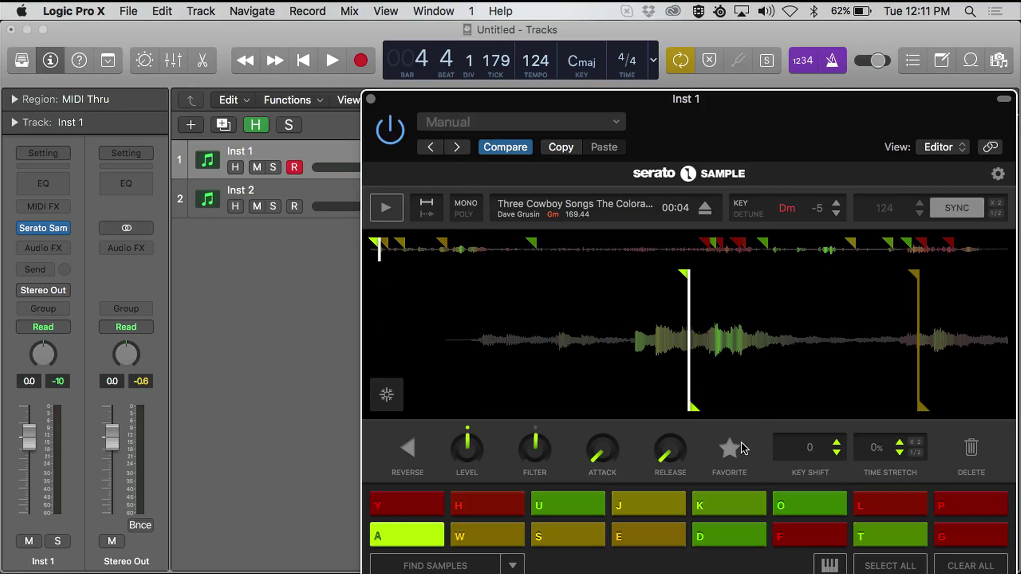
Mark pad A as a favorite and clear all the other pads
{"action": "left_click", "coordinate": [728, 451]}
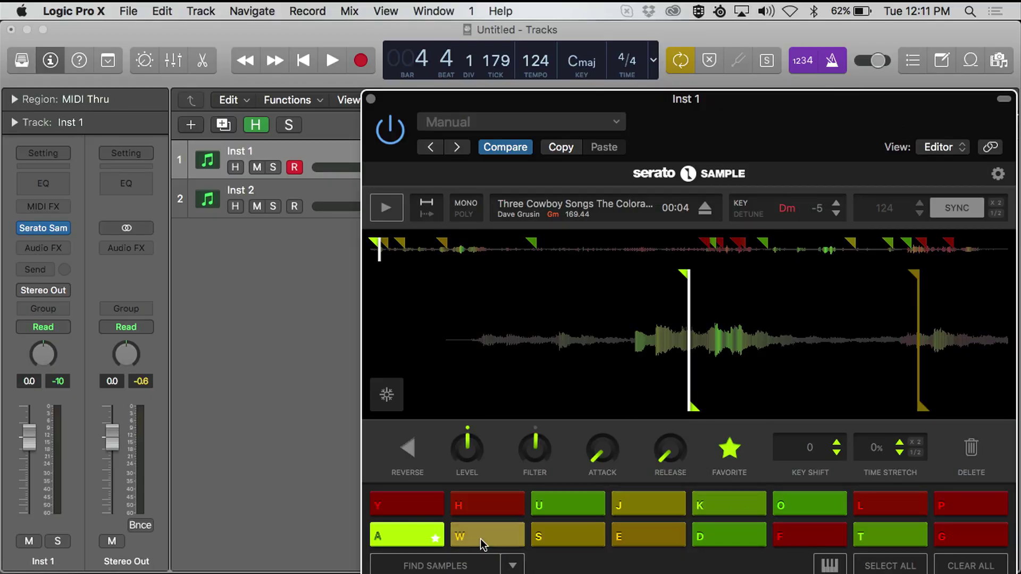
{"action": "left_click", "coordinate": [408, 540]}
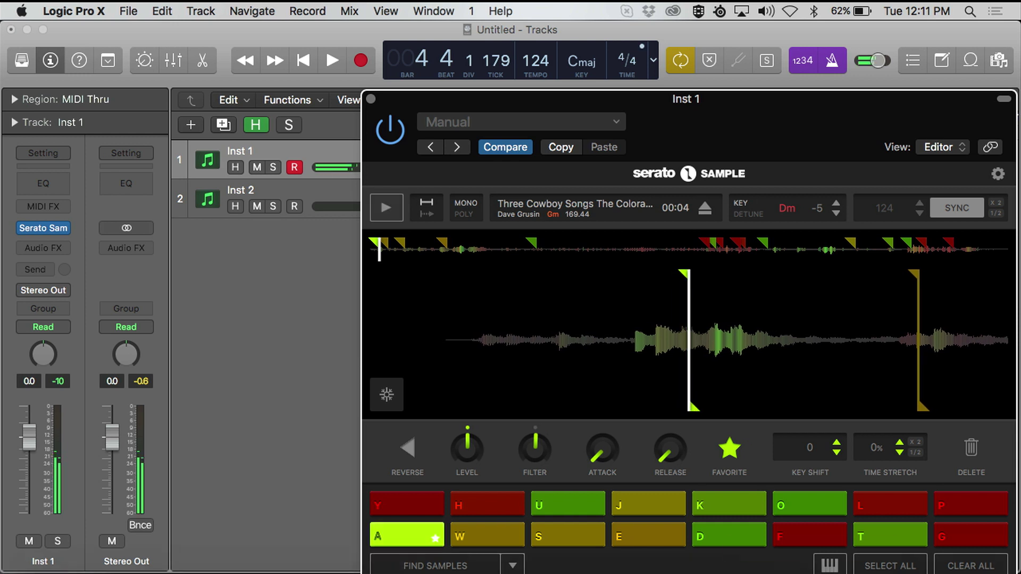
{"action": "left_click", "coordinate": [965, 557]}
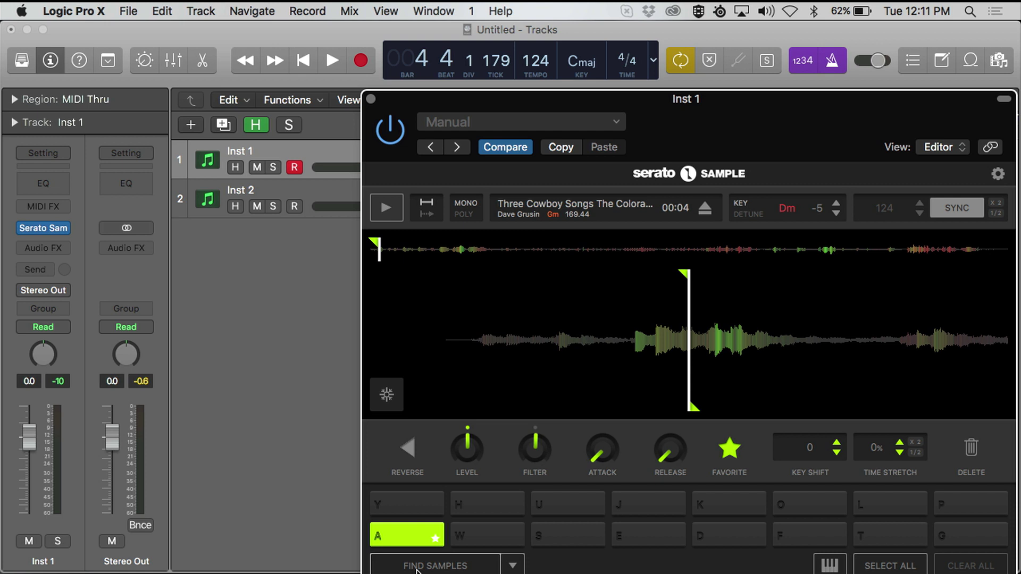
Assign the same cue point as pad A to pads S, D, F and G, and play them in sequence
{"action": "key", "text": "s"}
{"action": "key", "text": "d"}
{"action": "key", "text": "f"}
{"action": "key", "text": "g"}
{"action": "key", "text": "s"}
{"action": "key", "text": "a"}
{"action": "key", "text": "s"}
{"action": "key", "text": "d"}
{"action": "key", "text": "f"}
{"action": "key", "text": "g"}
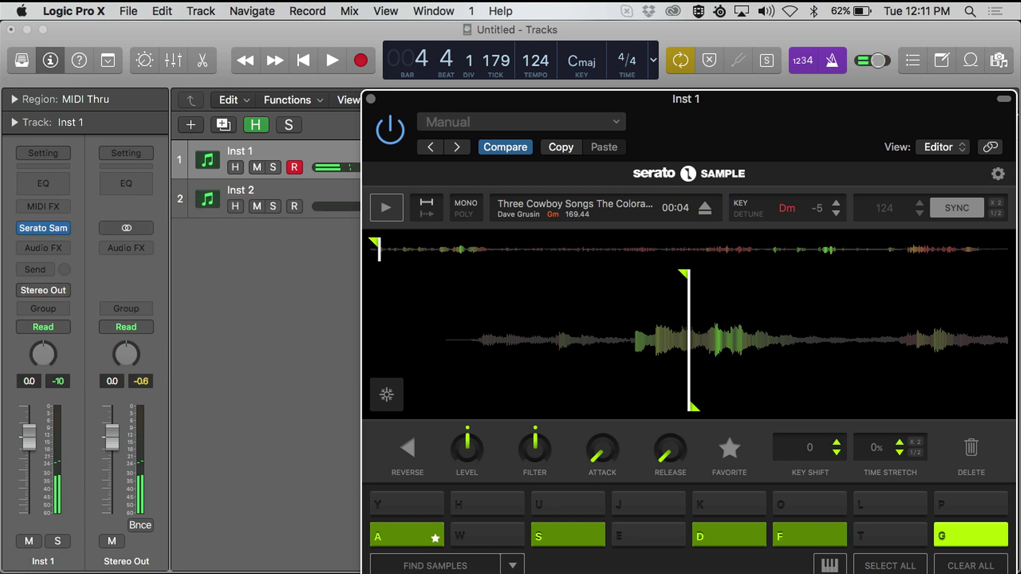
Set the key shift of pad S to -3, pad D to -5 and pad F to -7
{"action": "left_click_drag", "start_coordinate": [764, 114], "coordinate": [759, 93]}
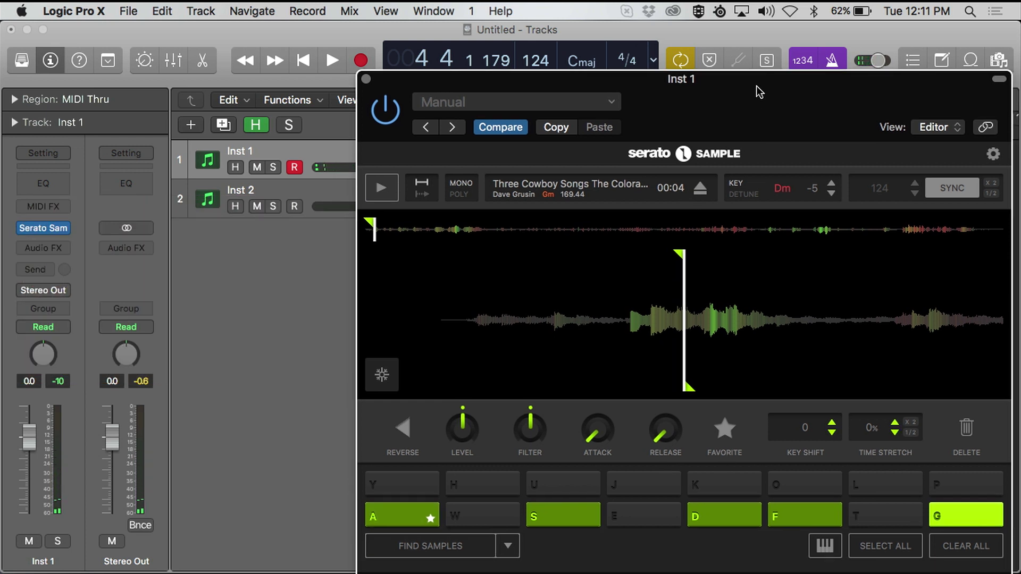
{"action": "key", "text": "s"}
{"action": "left_click", "coordinate": [832, 432]}
{"action": "left_click", "coordinate": [831, 432]}
{"action": "left_click", "coordinate": [831, 432]}
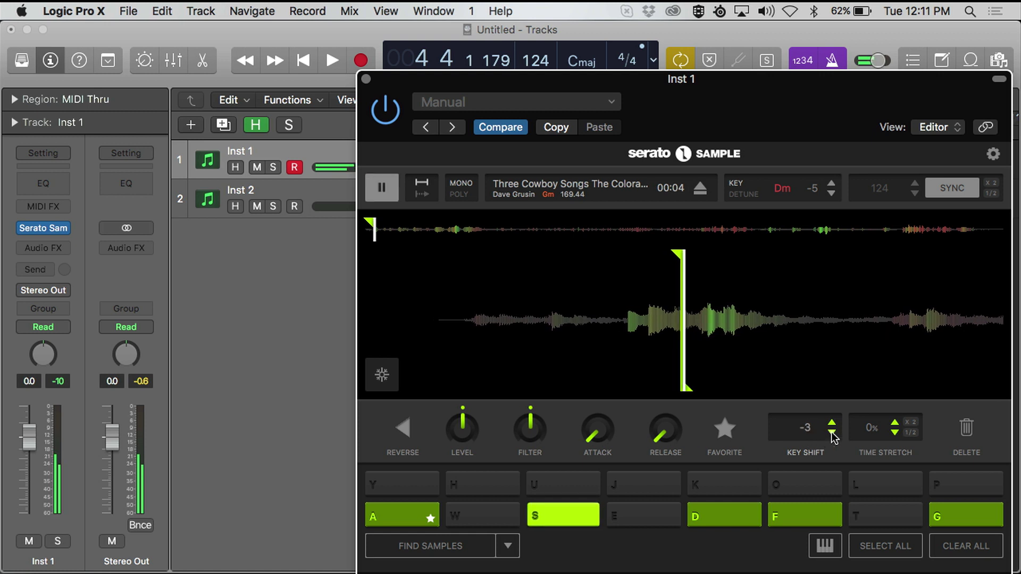
{"action": "key", "text": "d"}
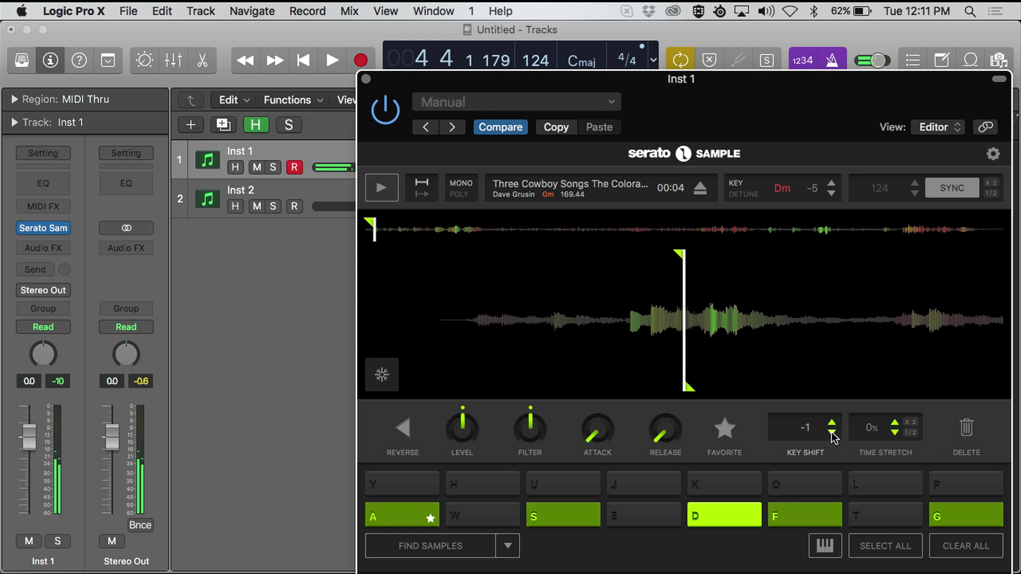
{"action": "left_click", "coordinate": [832, 432]}
{"action": "key", "text": "f"}
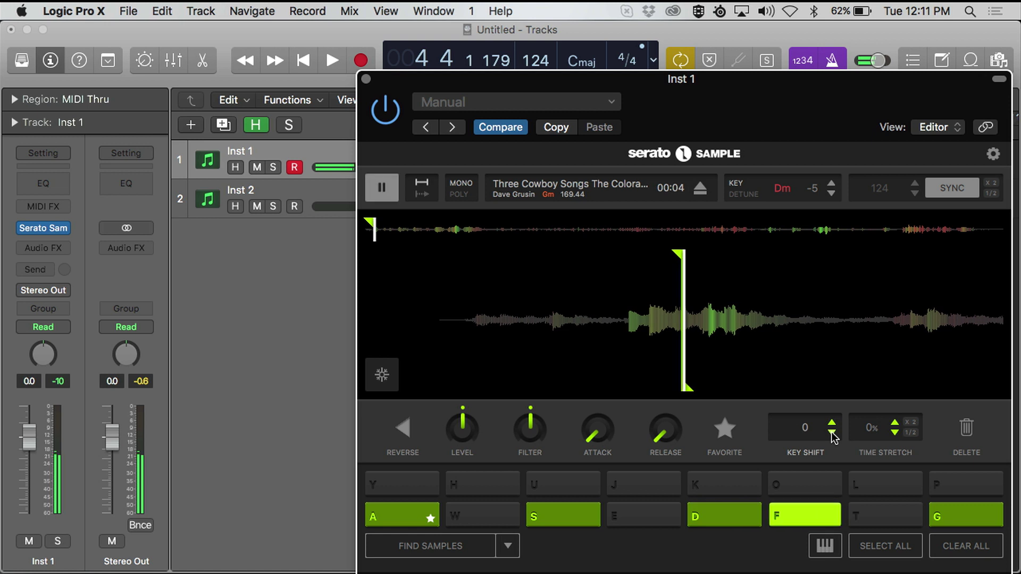
{"action": "left_click", "coordinate": [832, 432]}
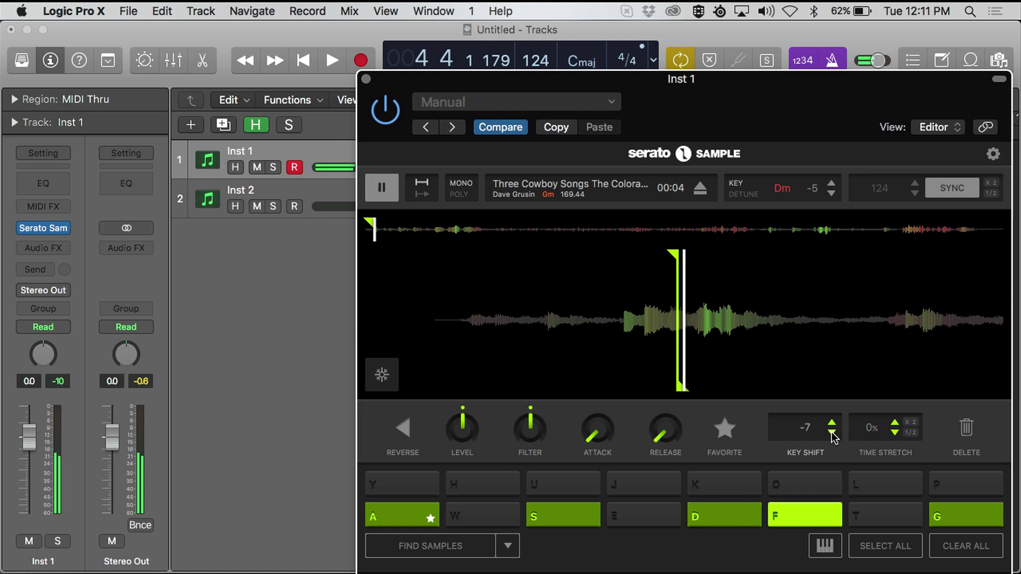
Play pads D, S, F and G to audition the key-shifted chops
{"action": "key", "text": "d"}
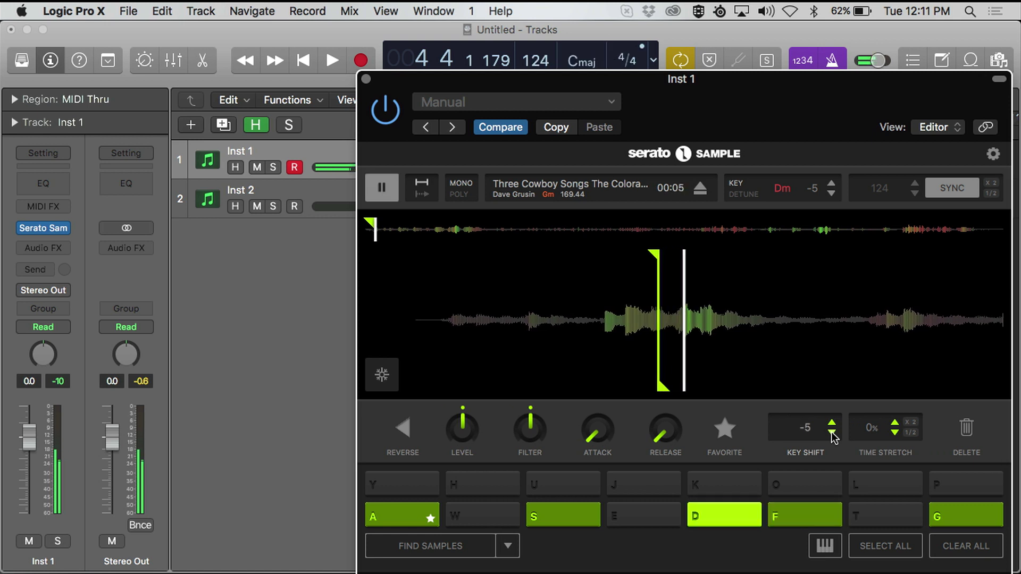
{"action": "key", "text": "s"}
{"action": "key", "text": "f"}
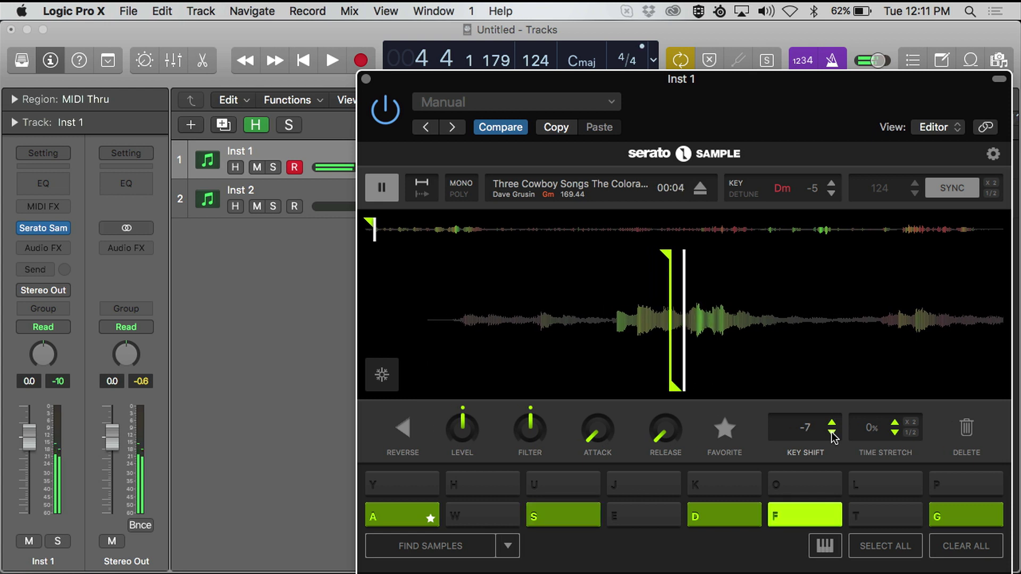
{"action": "key", "text": "g"}
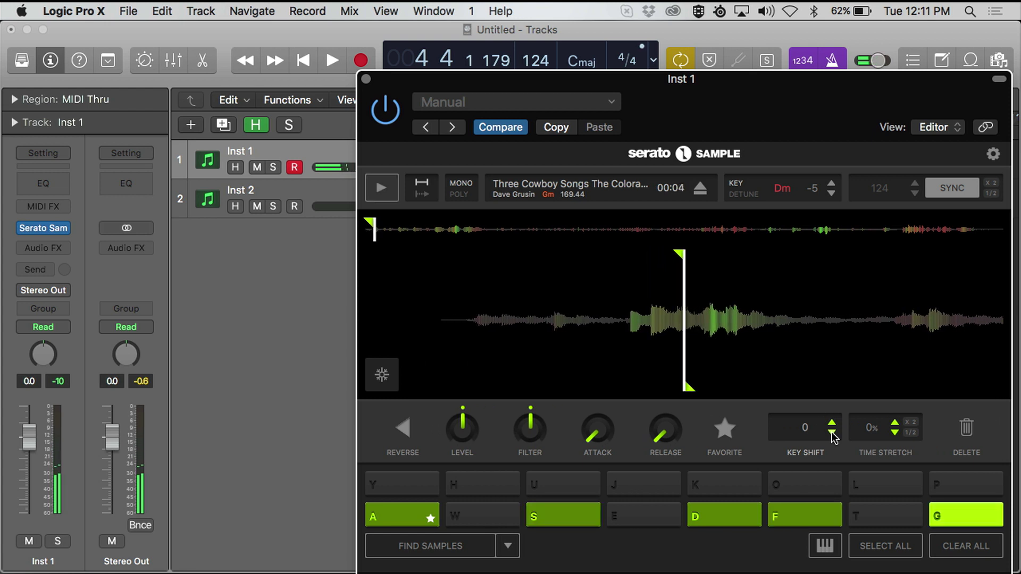
{"action": "key", "text": "s"}
{"action": "key", "text": "d"}
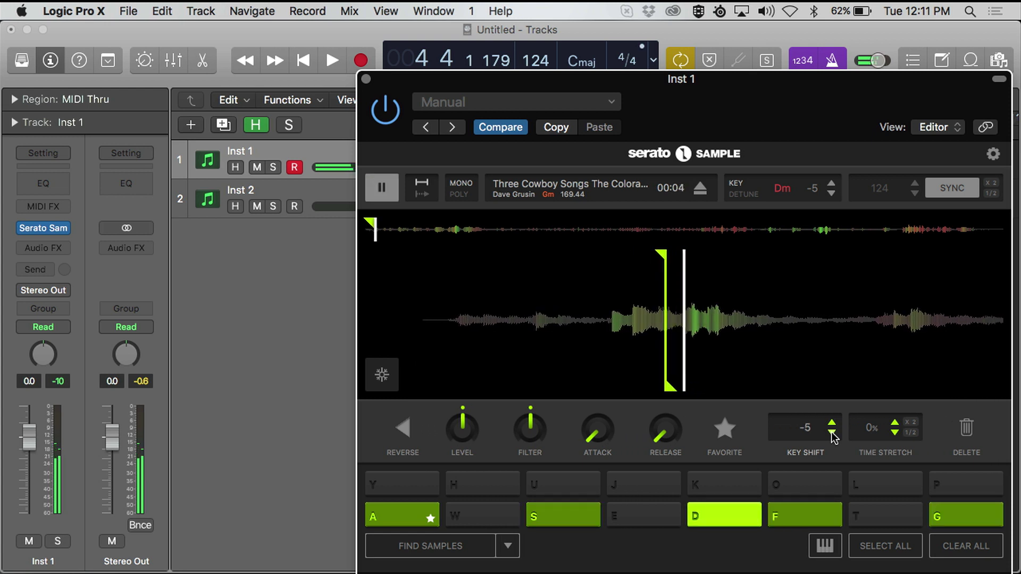
Record a four-bar pad performance on the Inst 1 track and play it back with the recorded regions uncovered
{"action": "left_click_drag", "start_coordinate": [531, 81], "coordinate": [536, 128]}
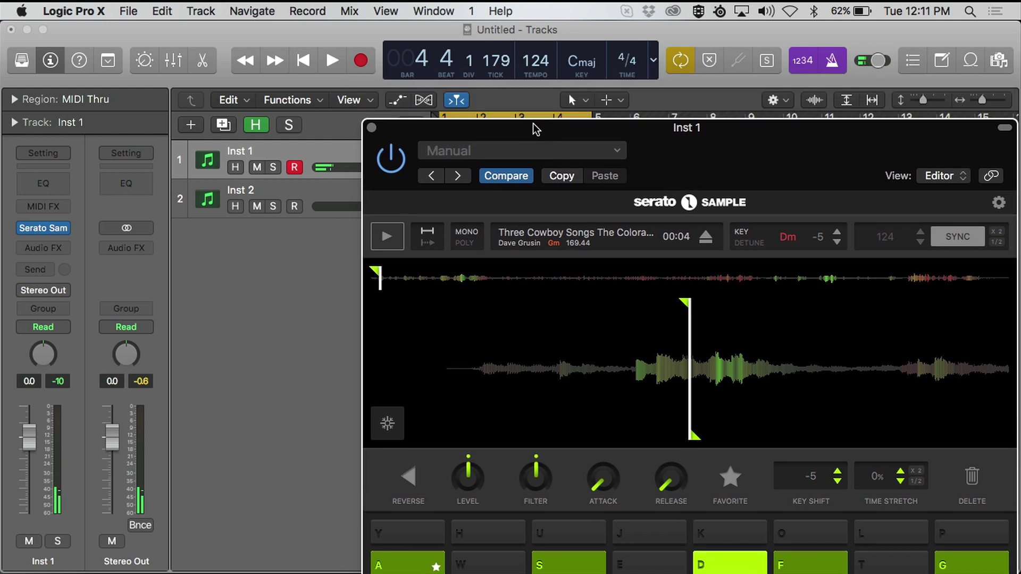
{"action": "left_click", "coordinate": [360, 61]}
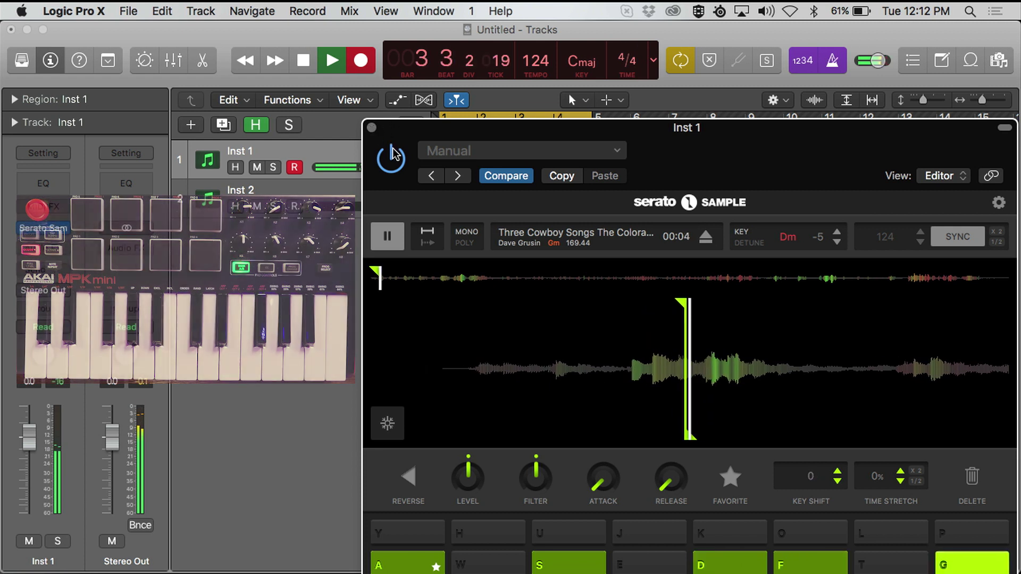
{"action": "left_click", "coordinate": [331, 61]}
{"action": "left_click_drag", "start_coordinate": [465, 126], "coordinate": [451, 189]}
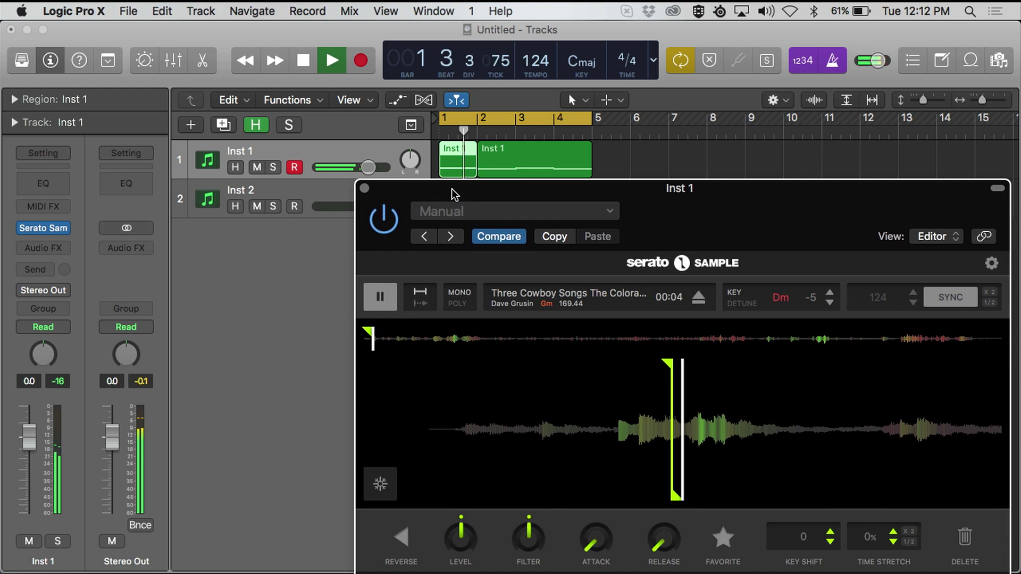
Select all pads and raise their filter to 2.74 kHz
{"action": "left_click_drag", "start_coordinate": [452, 190], "coordinate": [428, 80]}
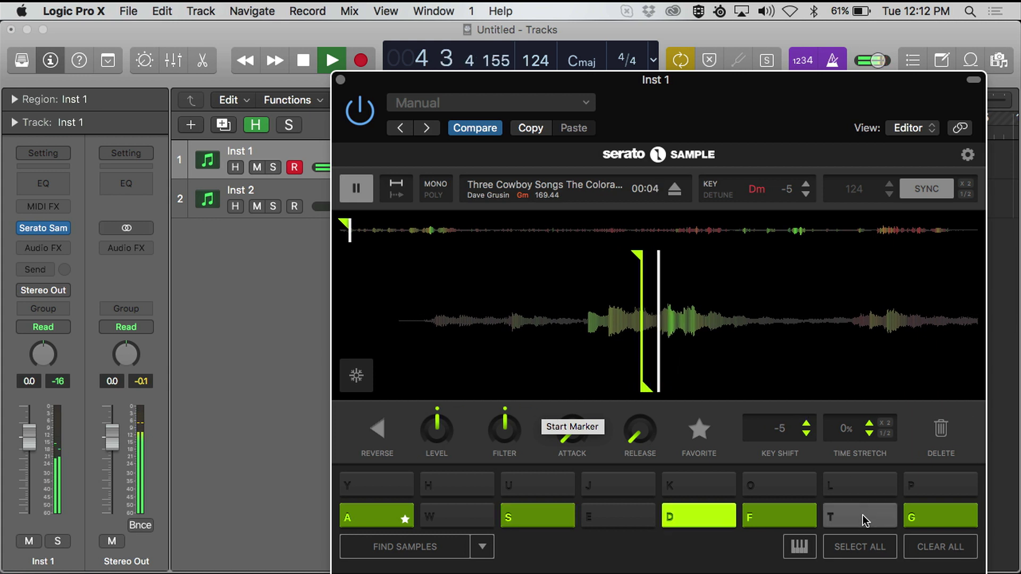
{"action": "left_click", "coordinate": [877, 550]}
{"action": "mouse_move", "coordinate": [585, 447]}
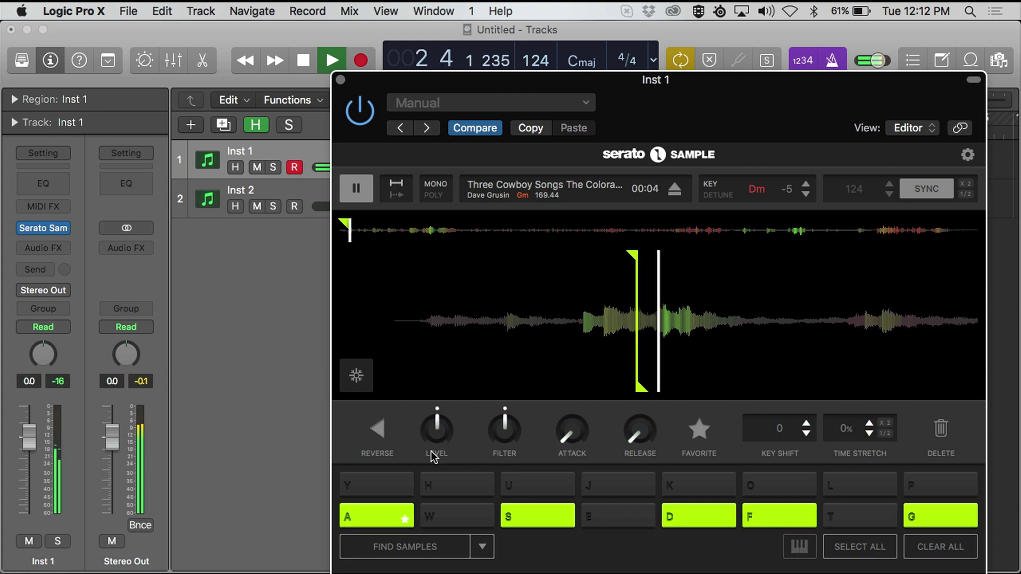
{"action": "mouse_move", "coordinate": [504, 431]}
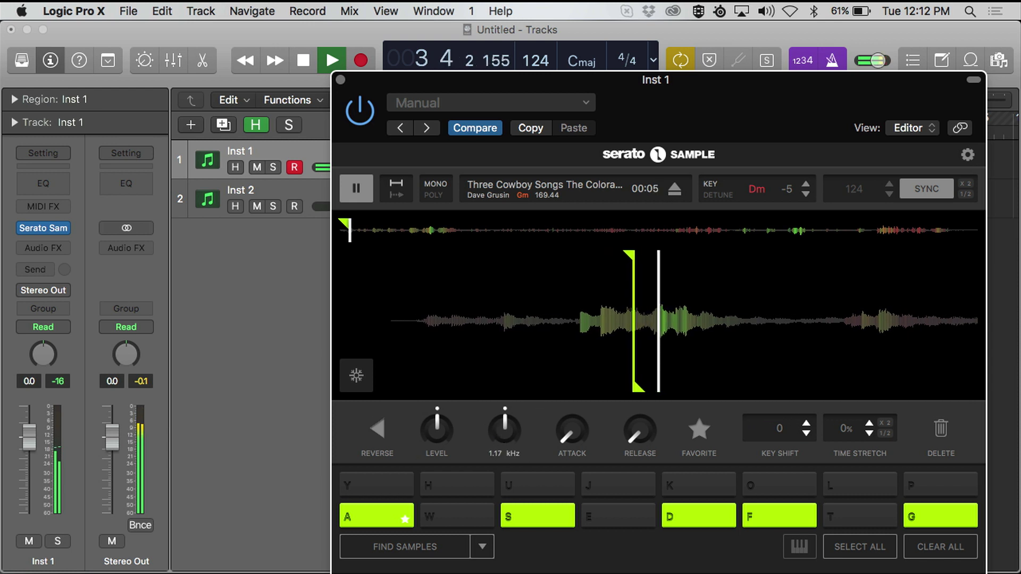
{"action": "left_click_drag", "start_coordinate": [504, 430], "coordinate": [504, 417]}
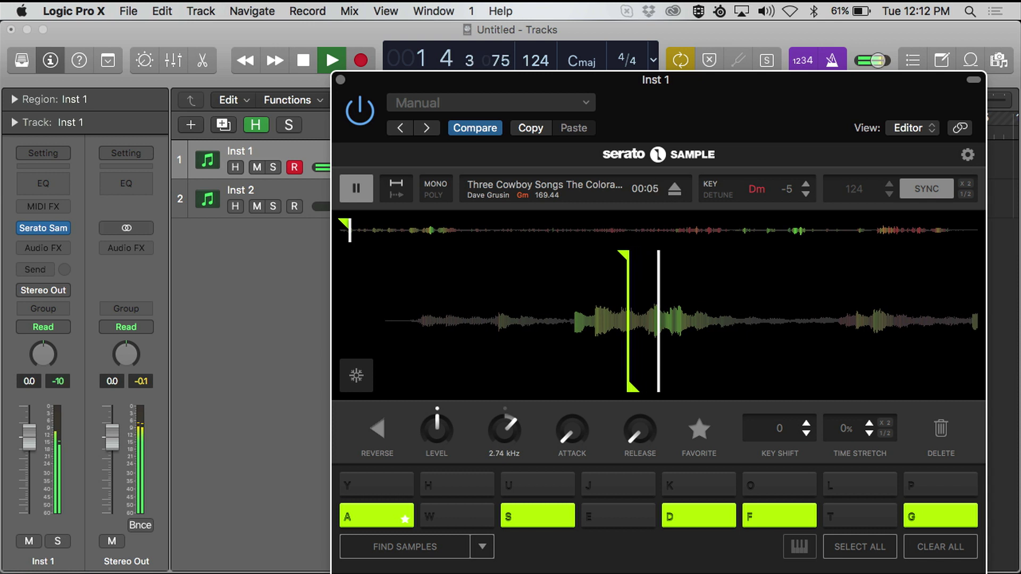
Set the release of all selected pads to 4.98 s and switch the pad playback mode
{"action": "mouse_move", "coordinate": [642, 442]}
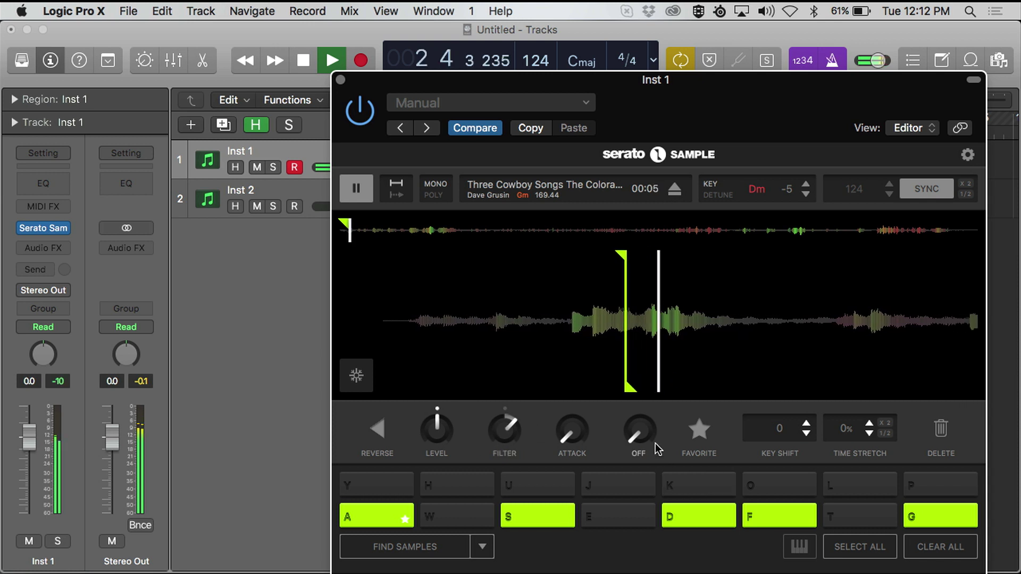
{"action": "left_click_drag", "start_coordinate": [642, 443], "coordinate": [641, 422]}
{"action": "left_click", "coordinate": [397, 190]}
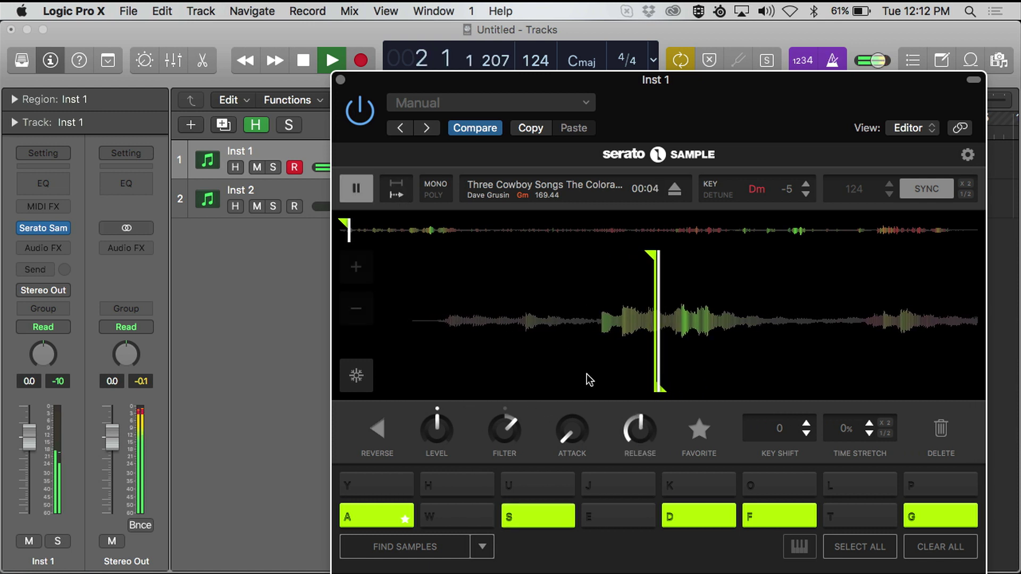
{"action": "left_click_drag", "start_coordinate": [629, 439], "coordinate": [630, 423]}
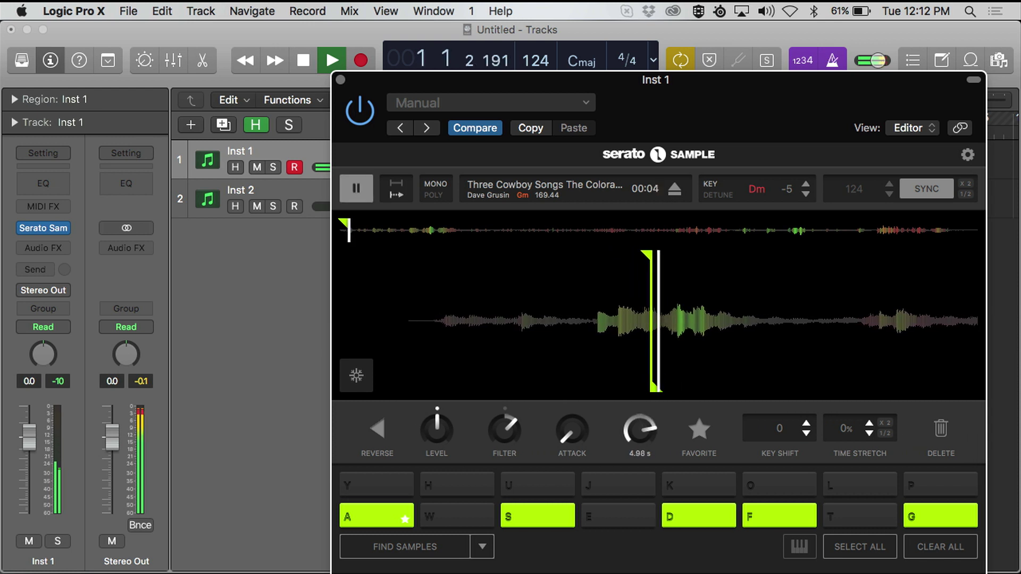
{"action": "left_click_drag", "start_coordinate": [630, 423], "coordinate": [630, 423]}
Reverse all selected pads and lower the project tempo to 106 BPM
{"action": "left_click", "coordinate": [379, 428]}
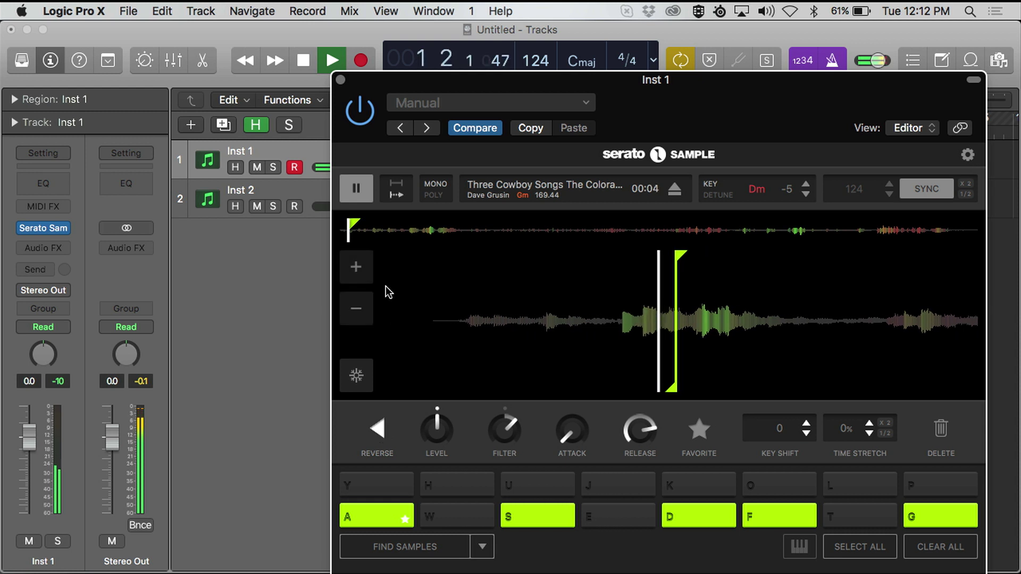
{"action": "left_click_drag", "start_coordinate": [506, 130], "coordinate": [477, 127]}
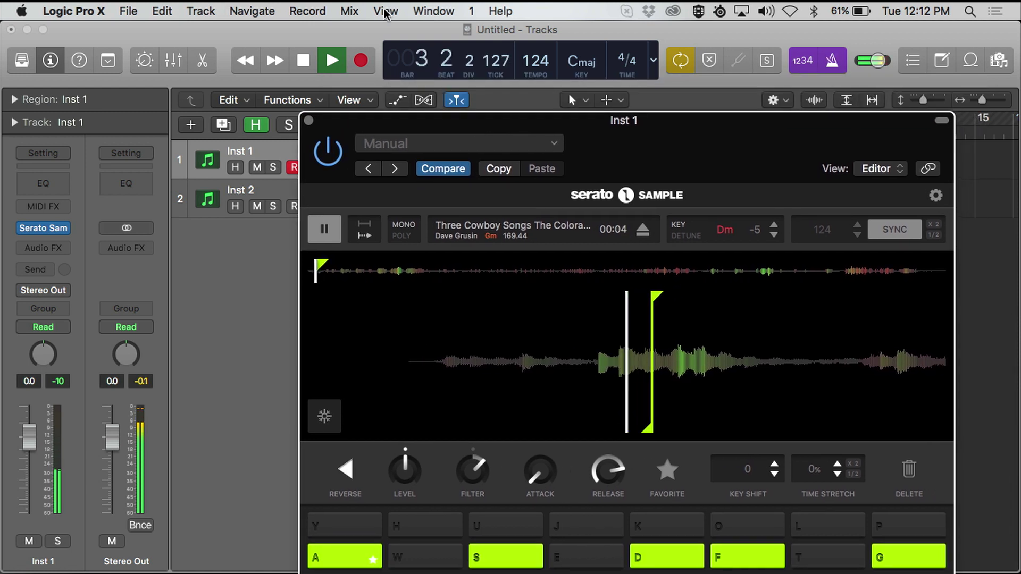
{"action": "left_click_drag", "start_coordinate": [529, 60], "coordinate": [541, 144]}
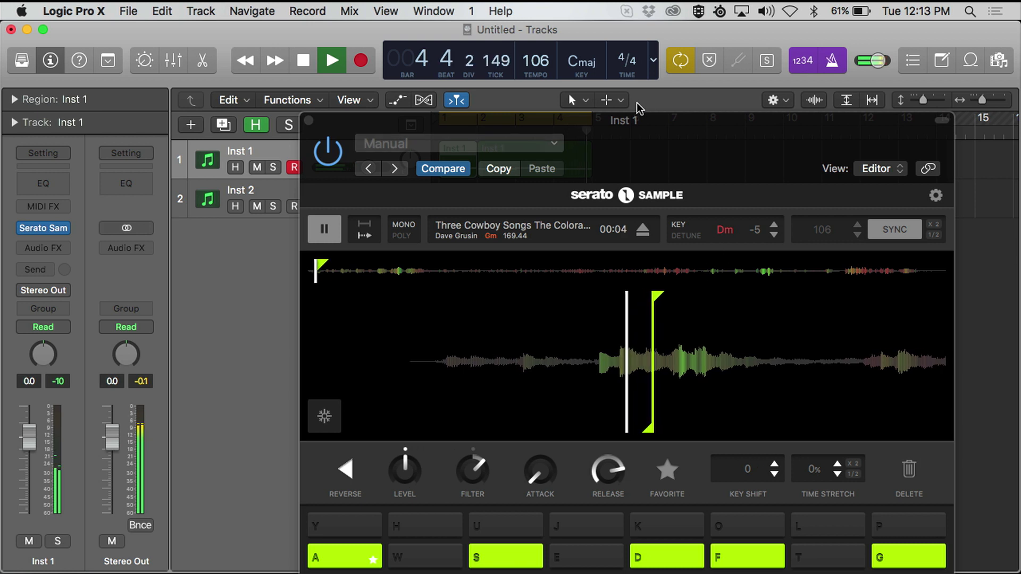
{"action": "left_click", "coordinate": [663, 146]}
{"action": "left_click_drag", "start_coordinate": [664, 146], "coordinate": [719, 145]}
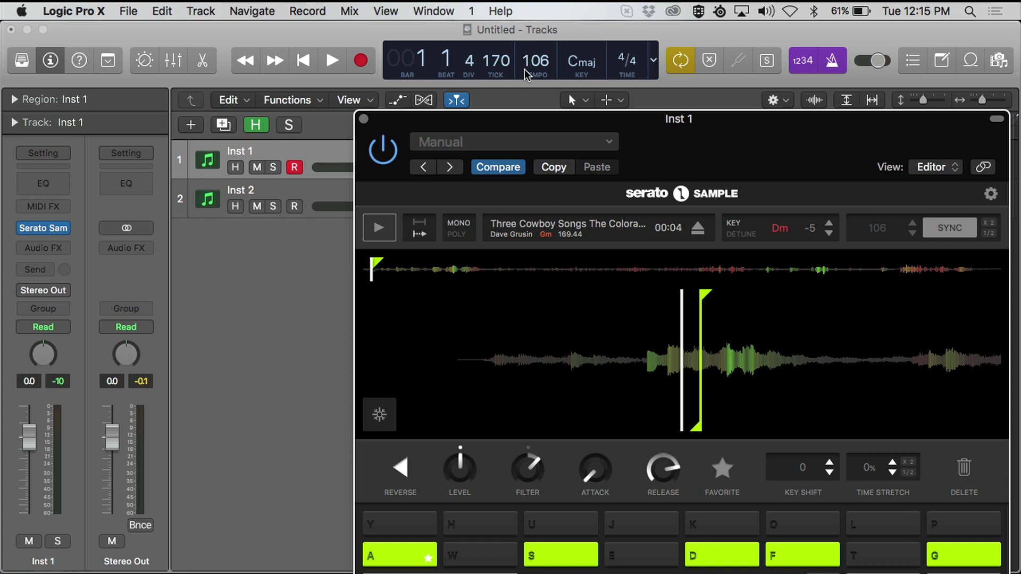
Lower the project tempo to 99 BPM and play the recorded loop to hear it
{"action": "left_click_drag", "start_coordinate": [531, 63], "coordinate": [538, 261]}
{"action": "key", "text": "space"}
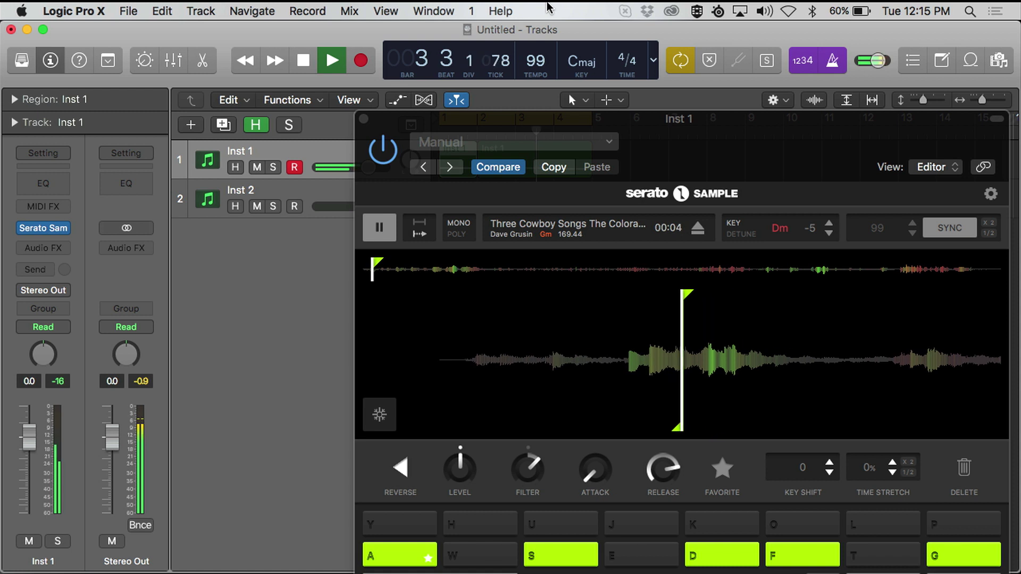
{"action": "left_click", "coordinate": [373, 225]}
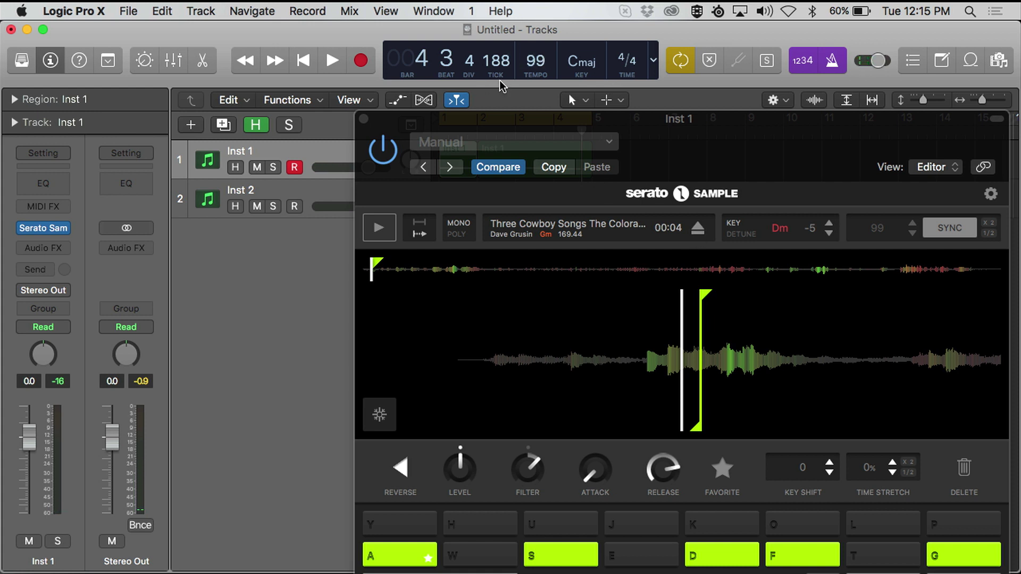
Turn off the sample's tempo sync, try 20 BPM while the loop plays, and turn sync back on
{"action": "left_click", "coordinate": [952, 228]}
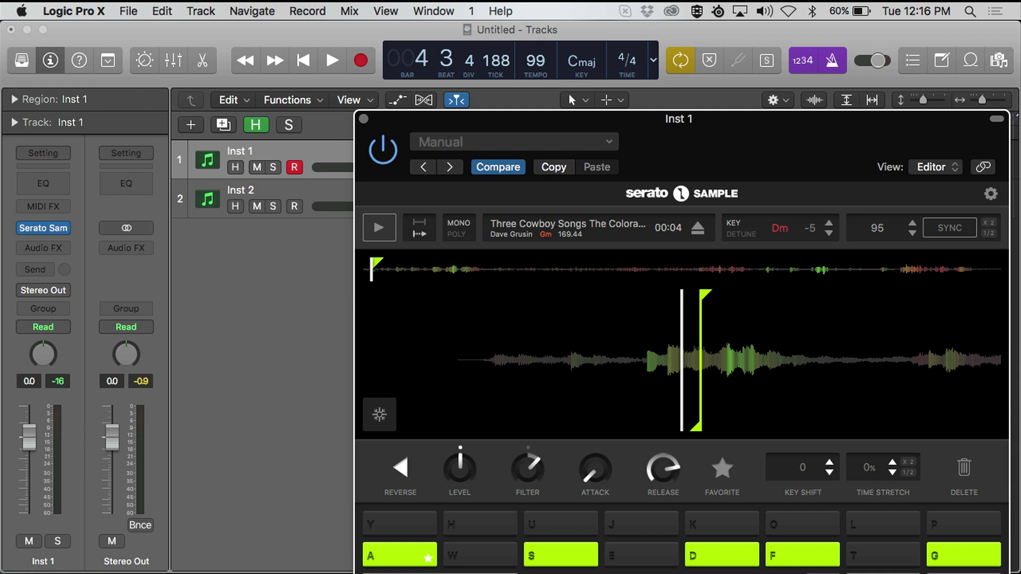
{"action": "key", "text": "space"}
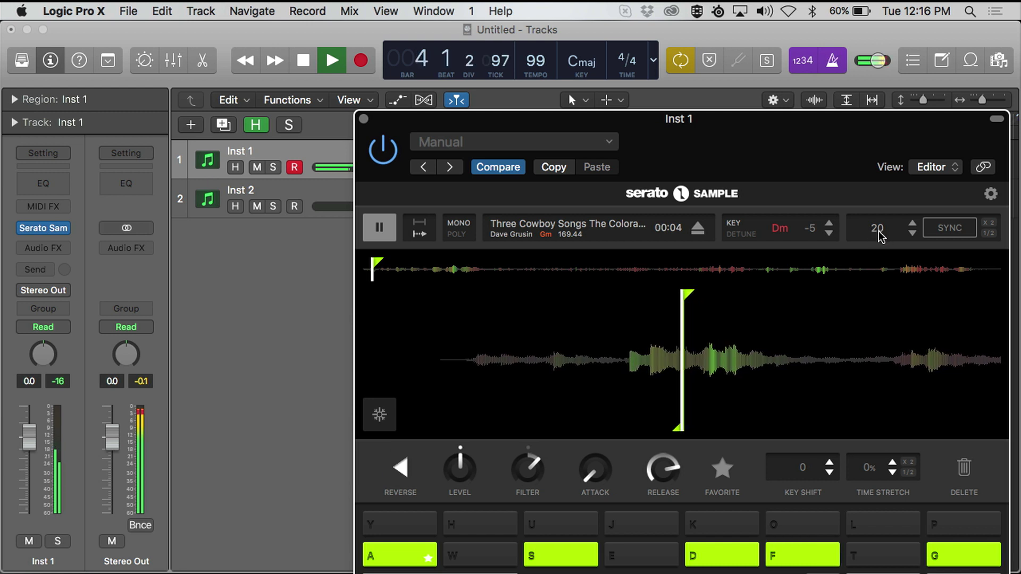
{"action": "left_click", "coordinate": [952, 229]}
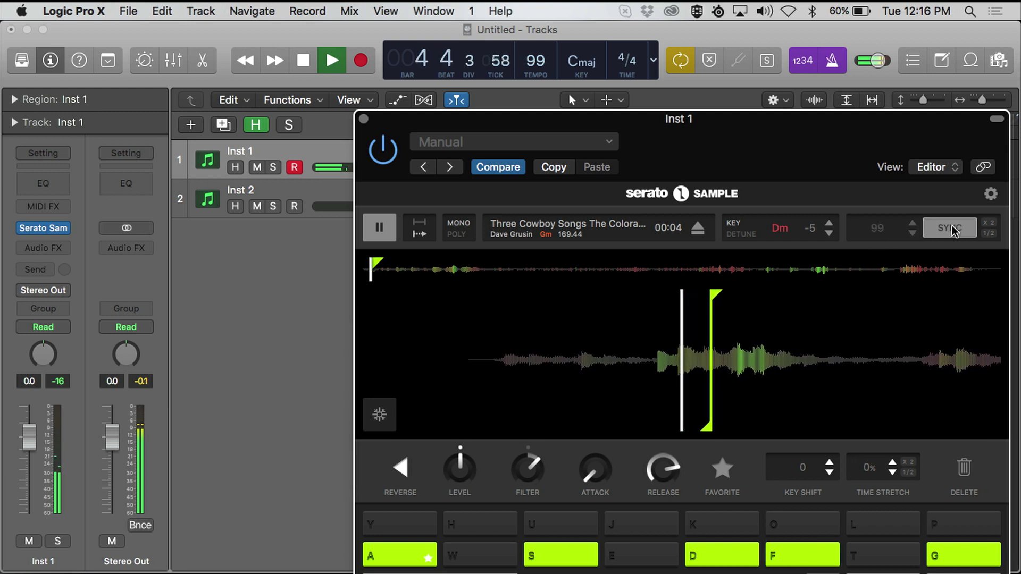
Halve the sample's synced tempo repeatedly down to 1.55 BPM while the loop plays, and stop playback
{"action": "left_click", "coordinate": [989, 234]}
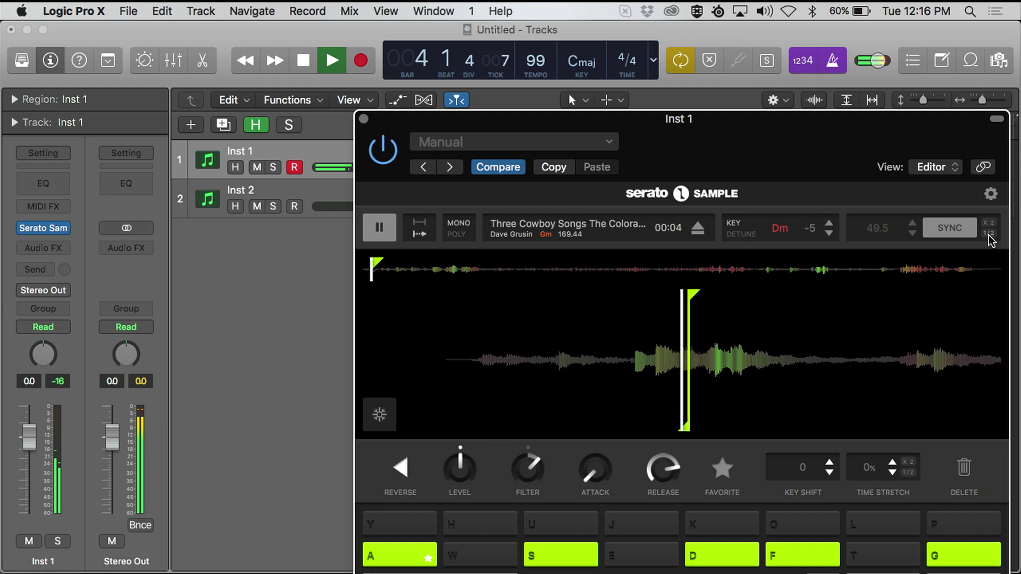
{"action": "left_click", "coordinate": [989, 234]}
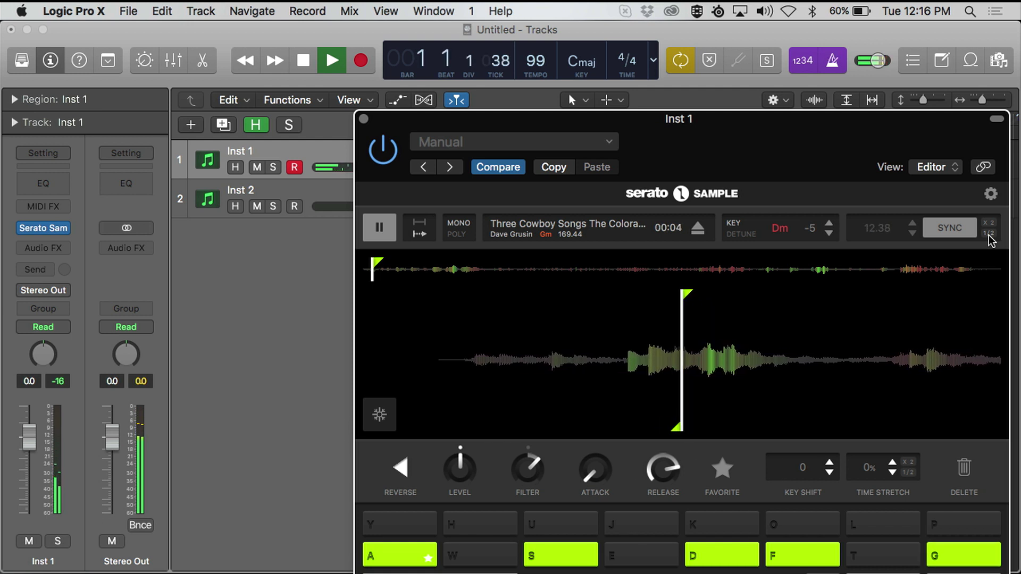
{"action": "left_click", "coordinate": [989, 234]}
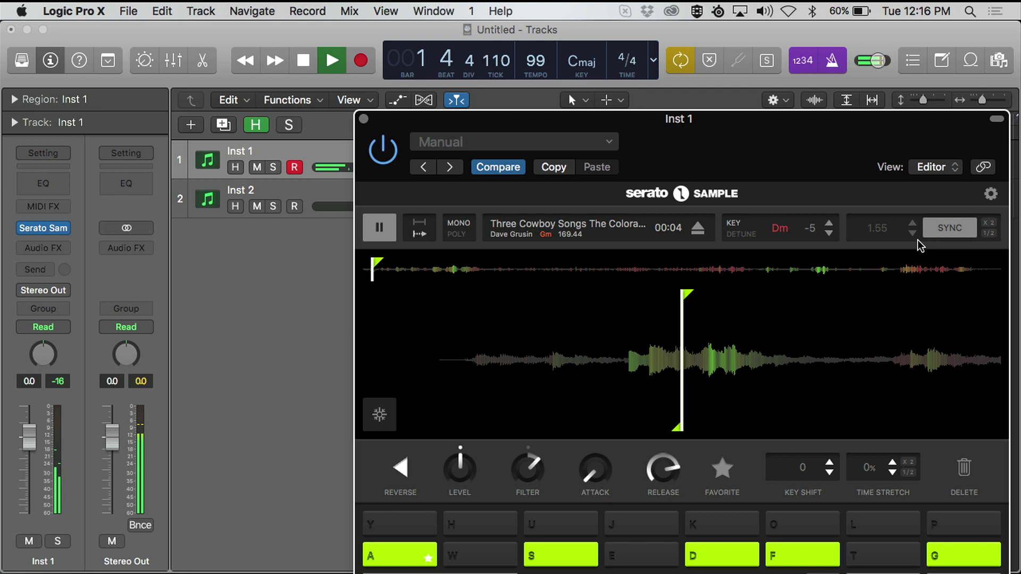
{"action": "key", "text": "space"}
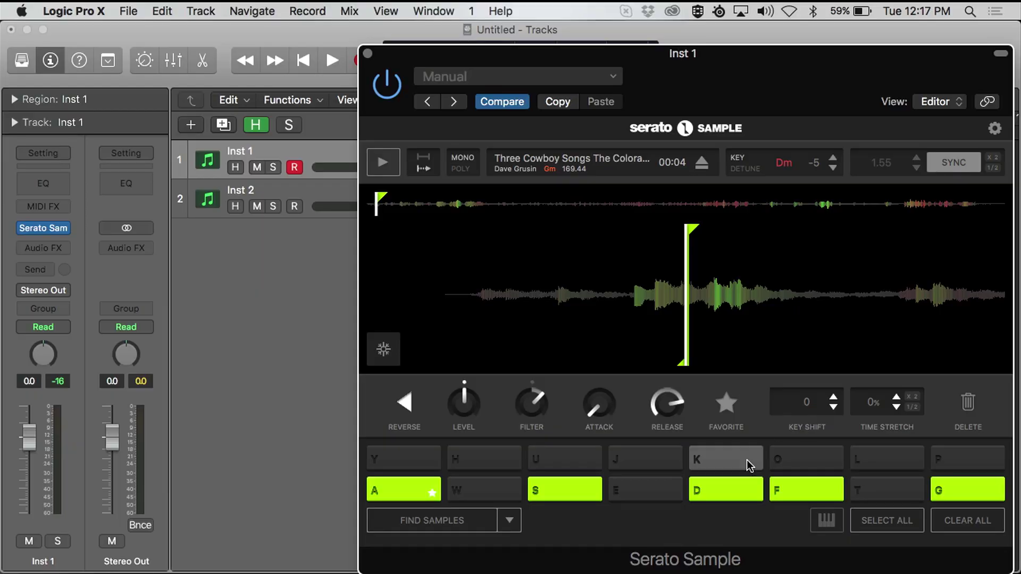
Select and audition pad A and turn on keyboard mode to play its slice chromatically
{"action": "left_click", "coordinate": [413, 497]}
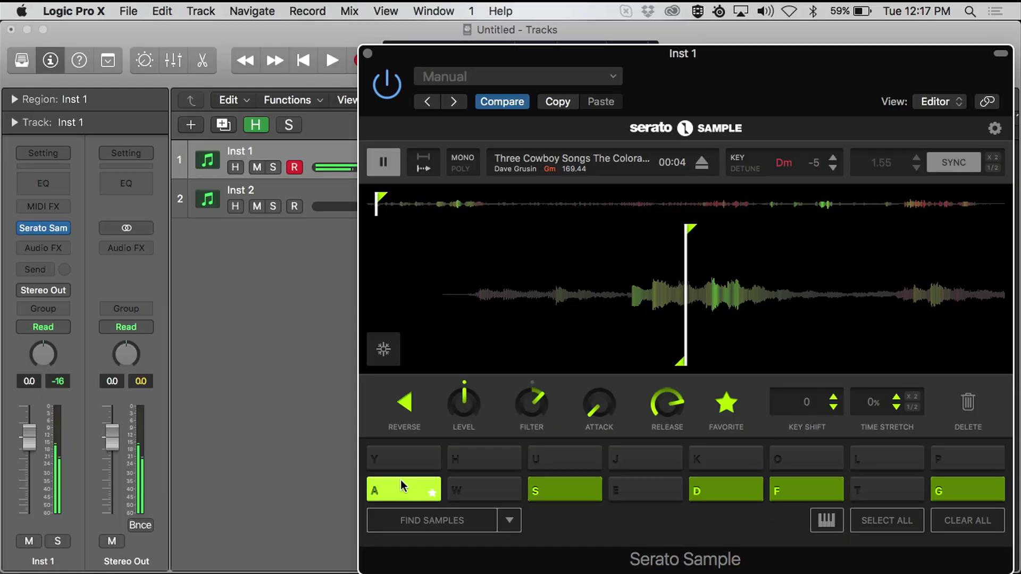
{"action": "left_click", "coordinate": [824, 526]}
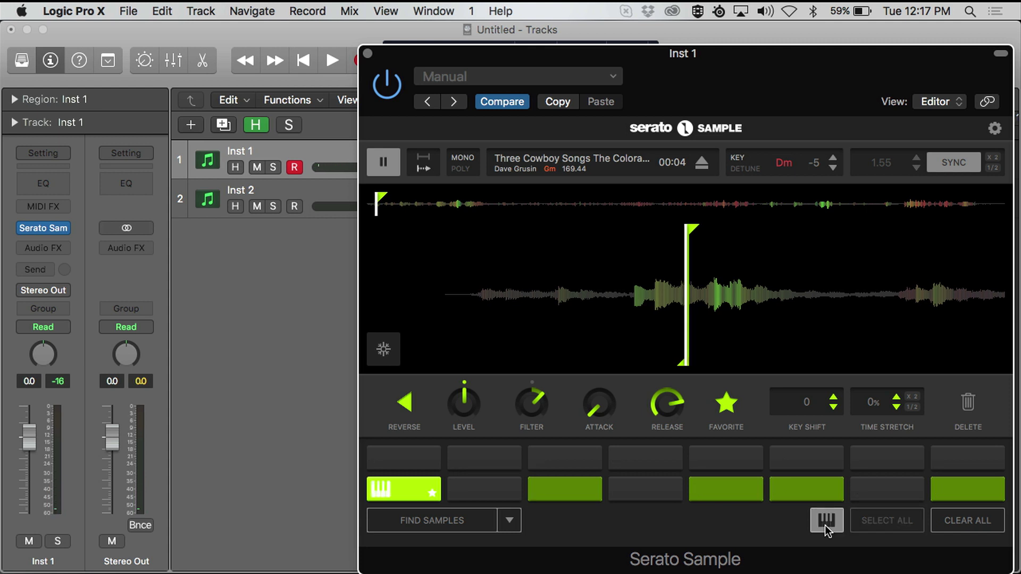